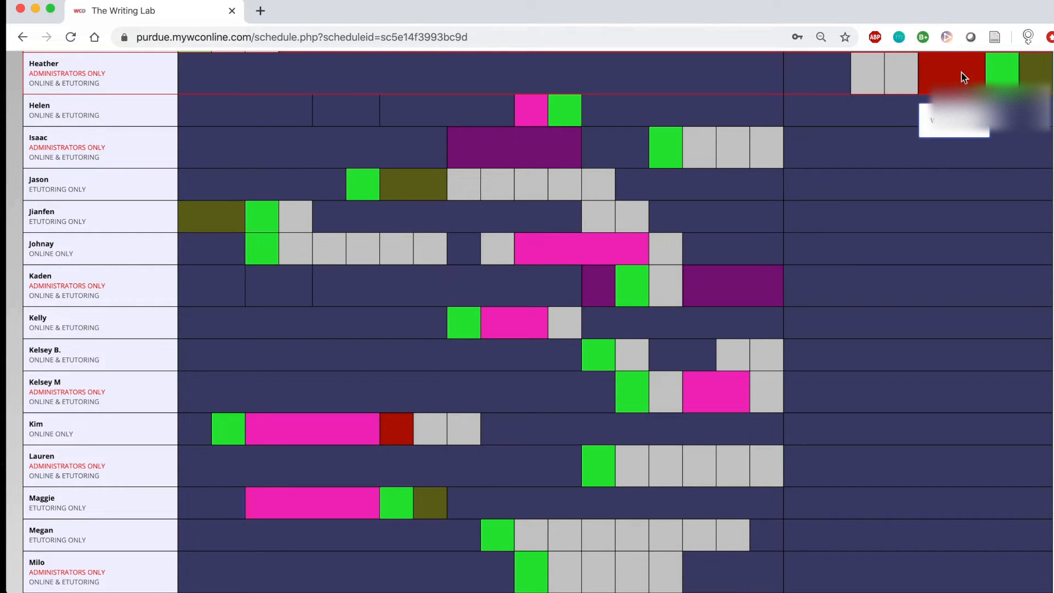
# - Open the eTutoring appointment for March 23, 2020, 9:30pm to 10:00pm, and review the client's answers down to the file attachment
pyautogui.click(1043, 80)
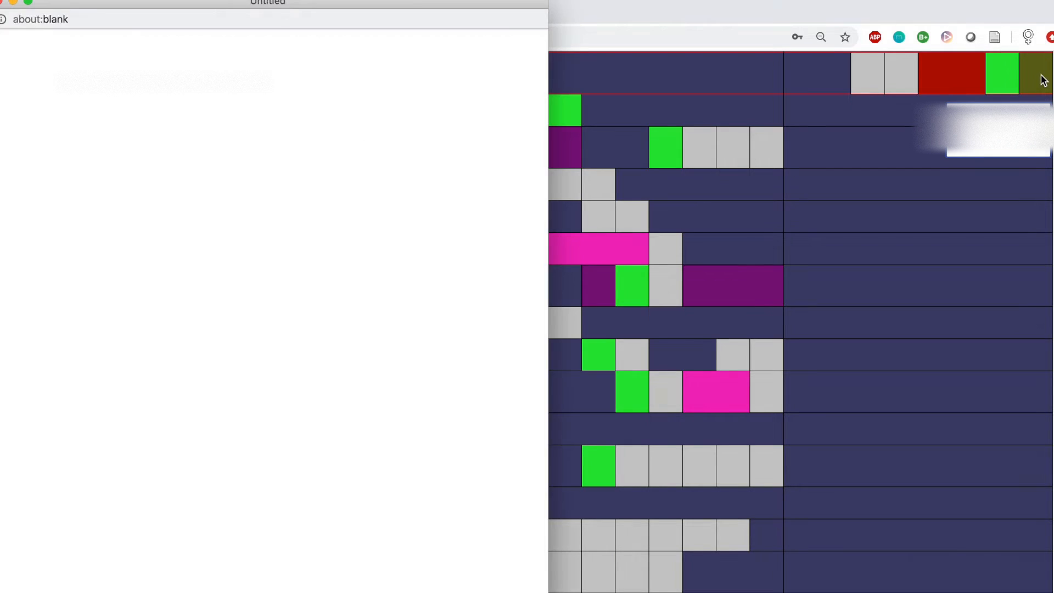
pyautogui.moveTo(498, 3); pyautogui.dragTo(549, 1)
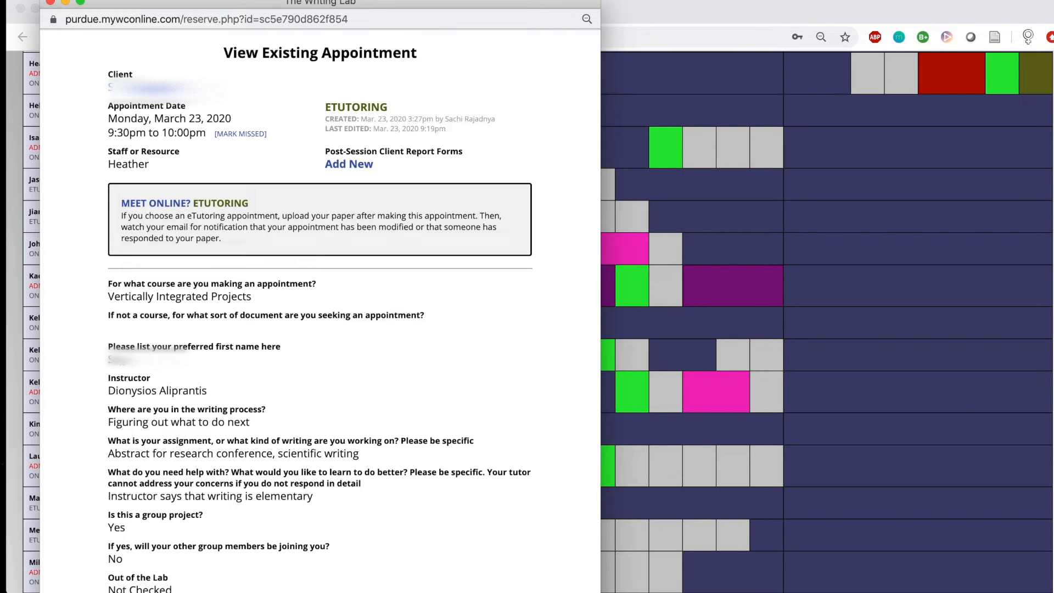
pyautogui.scroll(-3, 226, 357)
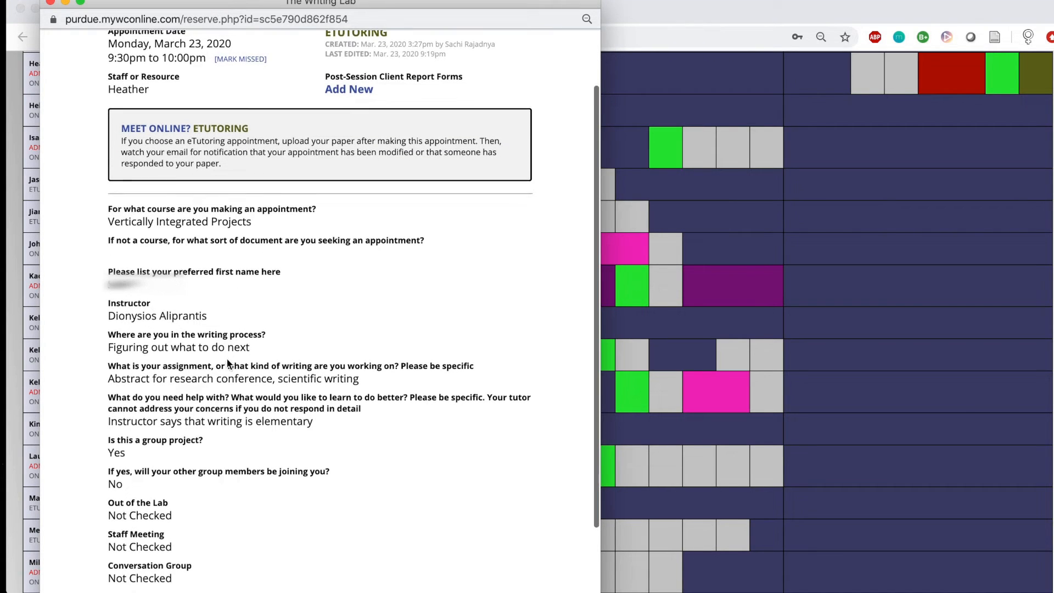
pyautogui.scroll(-2, 338, 352)
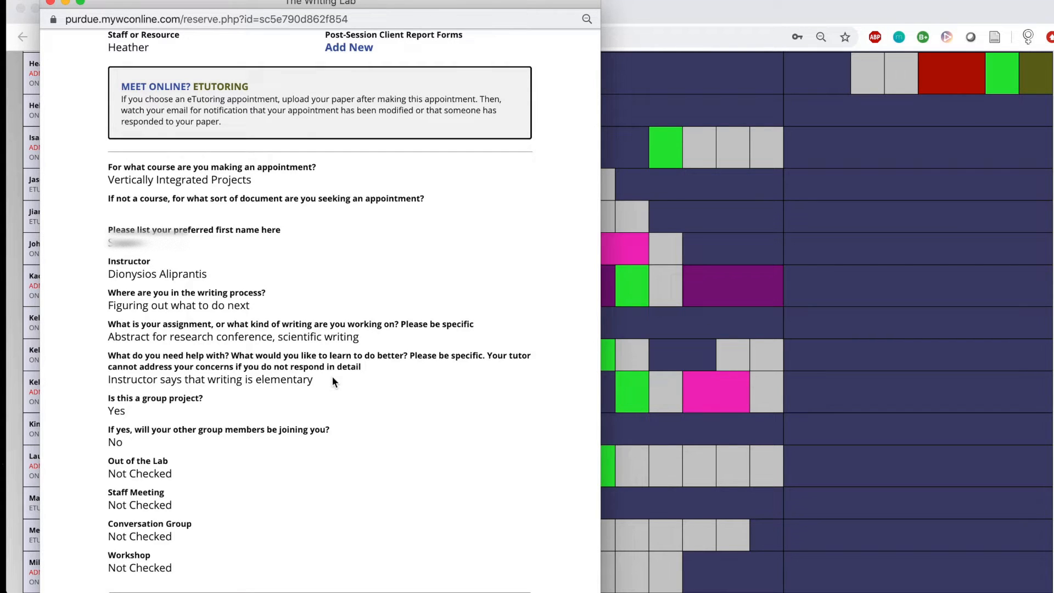
pyautogui.scroll(-1, 333, 382)
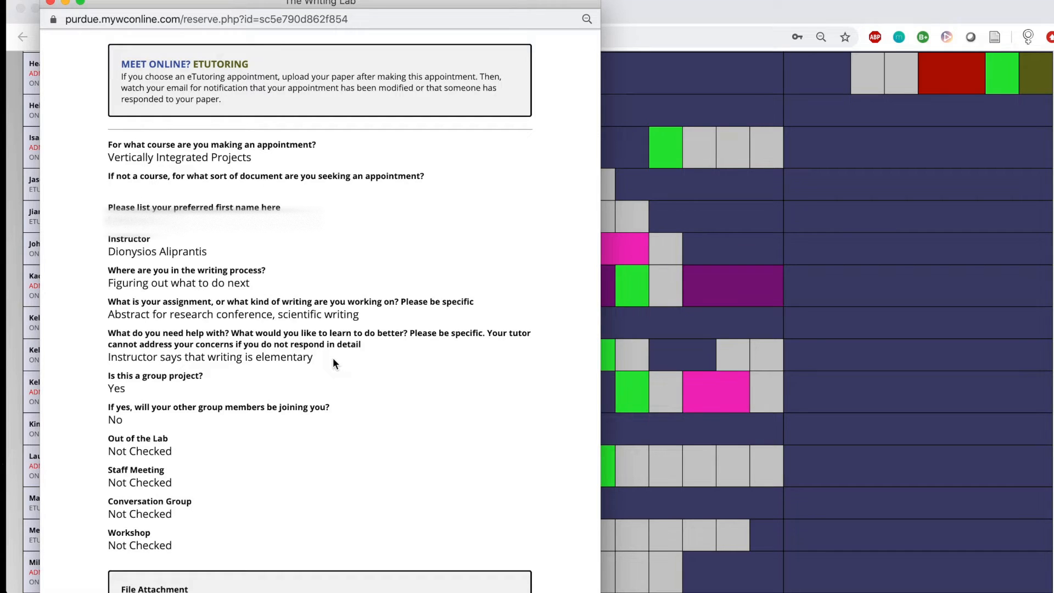
pyautogui.scroll(-2, 333, 363)
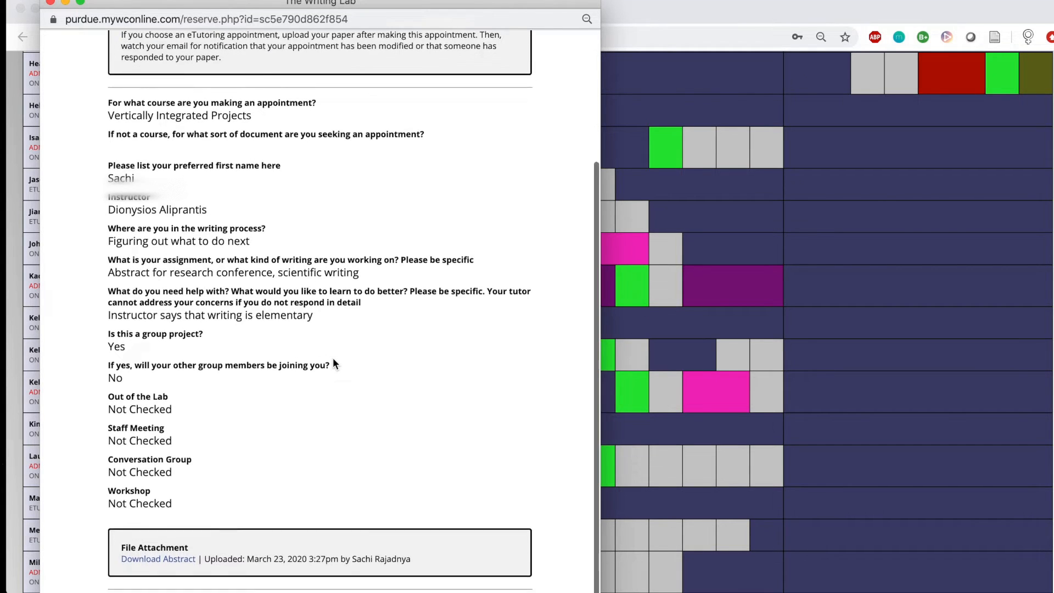
pyautogui.scroll(-3, 334, 362)
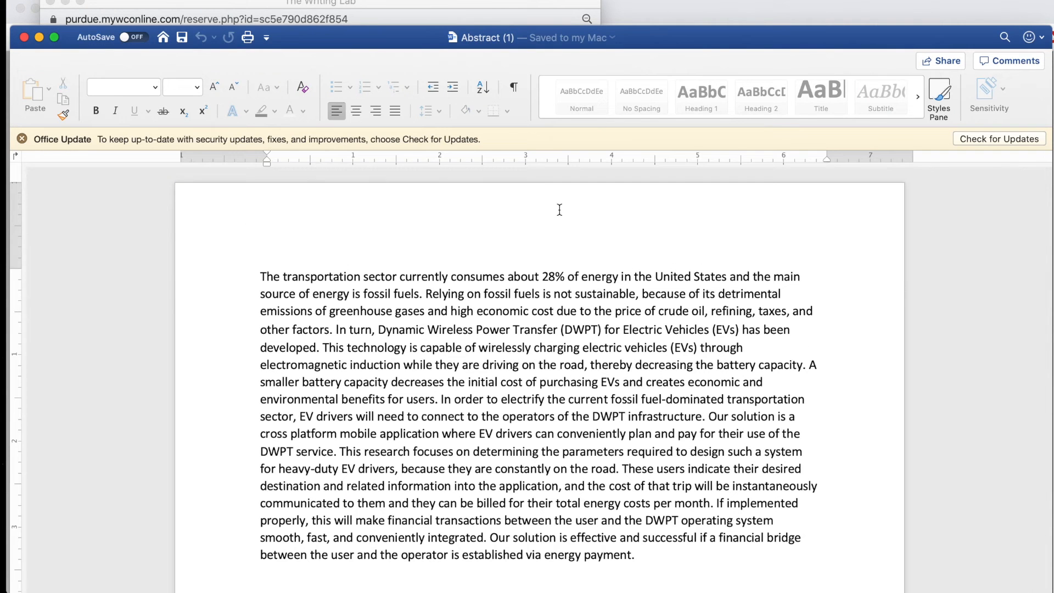
# - In Word, read through the abstract and its marginal comments, and copy the whole end note from the greeting to the signature
pyautogui.scroll(-5, 559, 210)
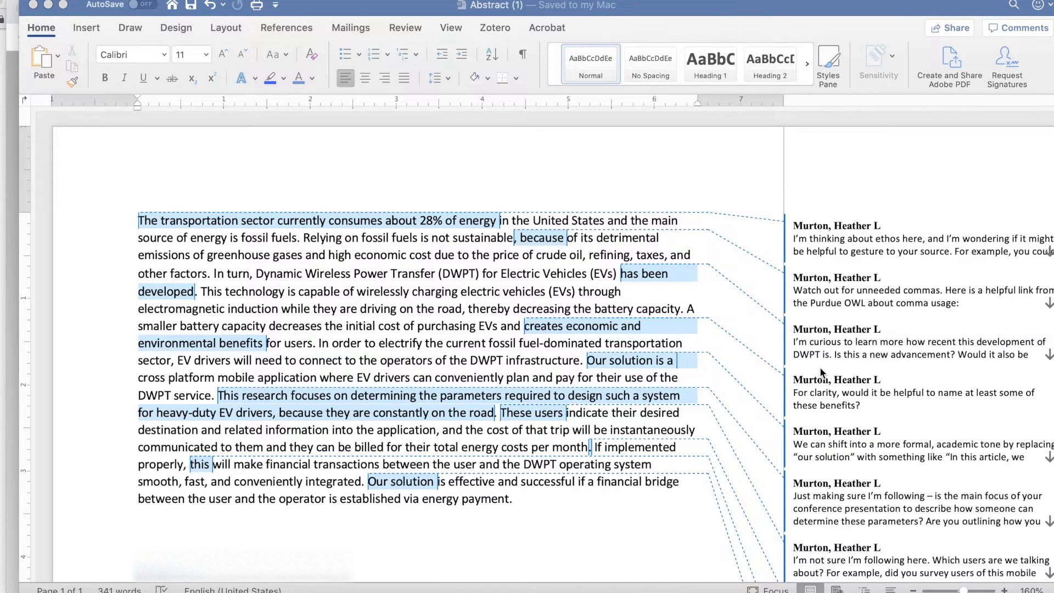
pyautogui.scroll(-1, 822, 355)
pyautogui.scroll(-3, 824, 359)
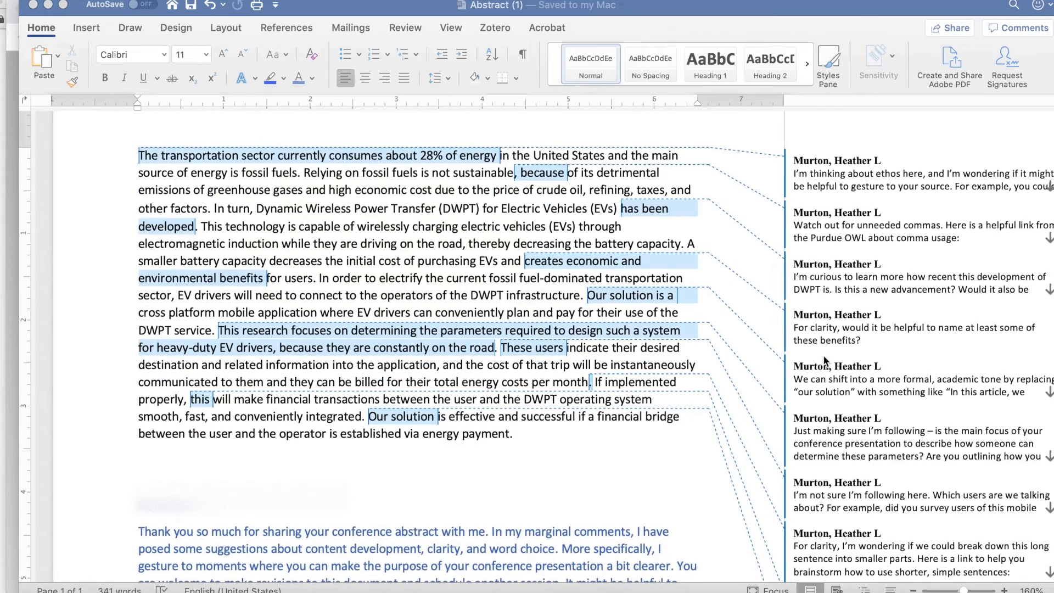
pyautogui.scroll(-3, 822, 355)
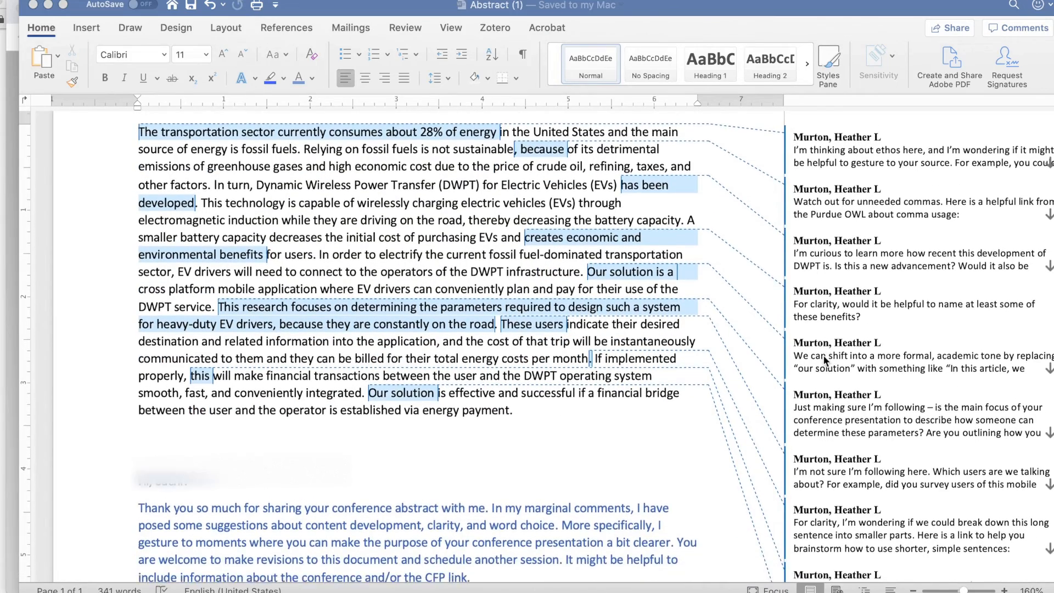
pyautogui.scroll(-8, 824, 359)
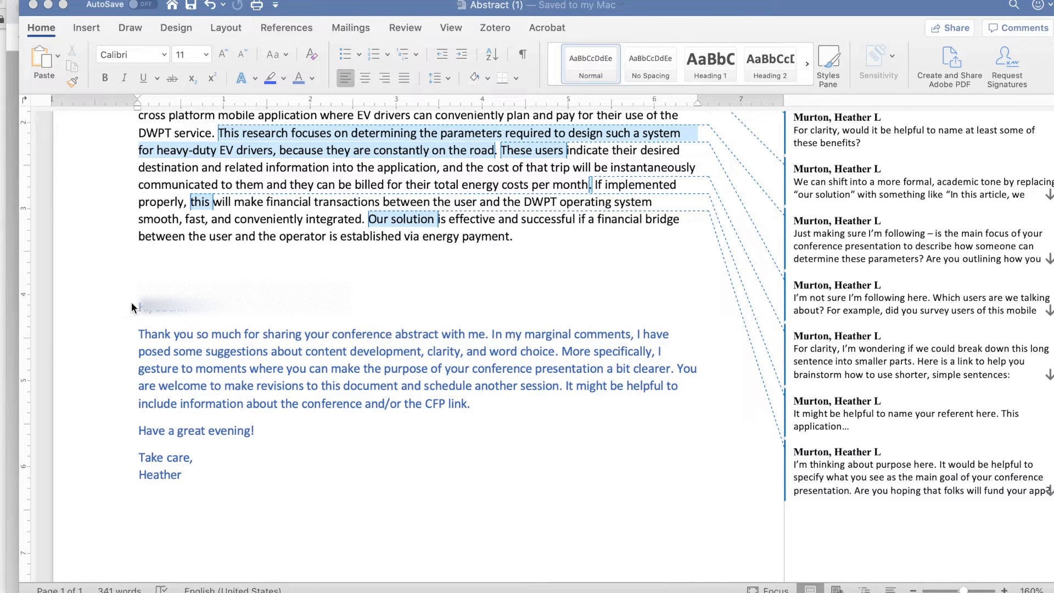
pyautogui.click(154, 336)
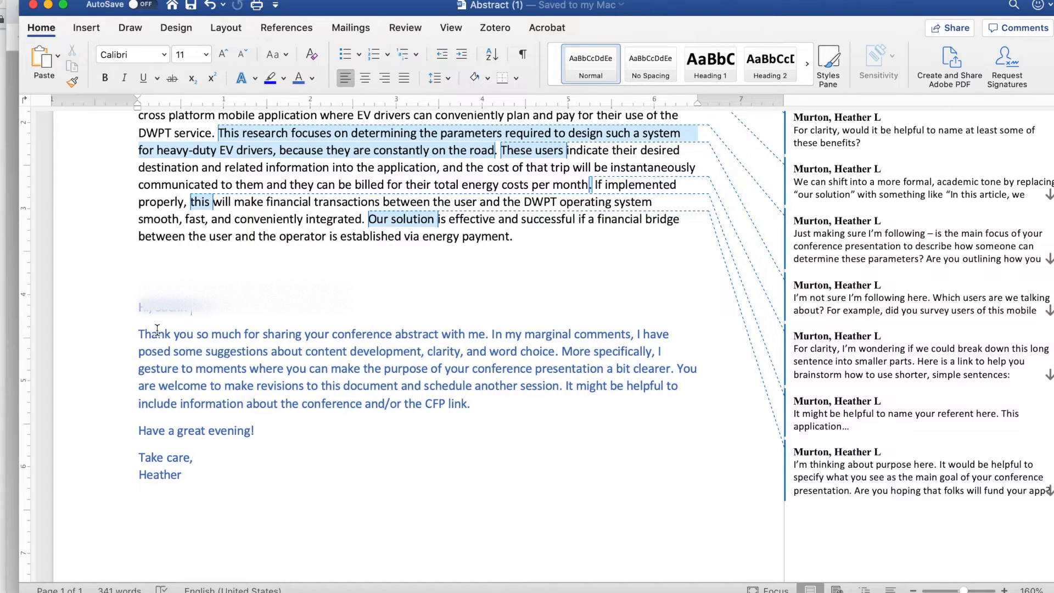
pyautogui.moveTo(138, 308); pyautogui.dragTo(190, 482)
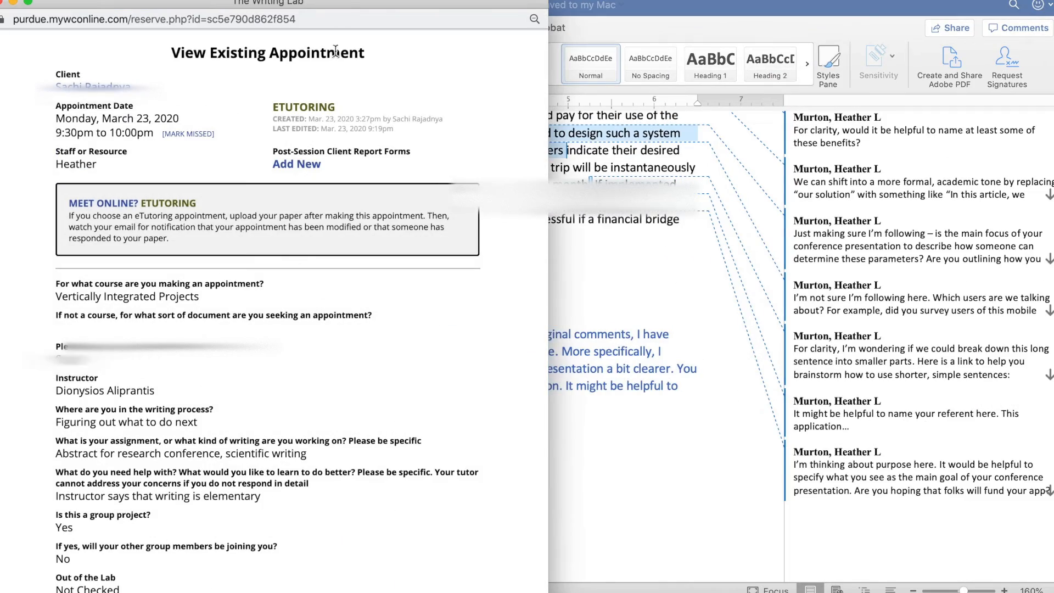
# - Back in the appointment window, add a new client report form and mark the session kind as online session (email or chats)
pyautogui.moveTo(347, 8); pyautogui.dragTo(509, 8)
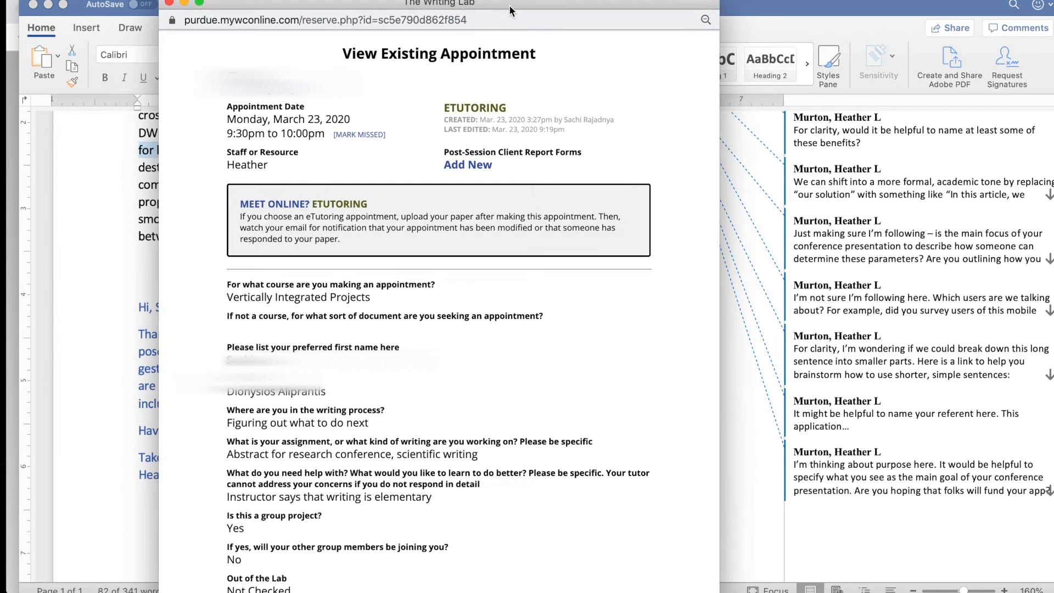
pyautogui.click(468, 168)
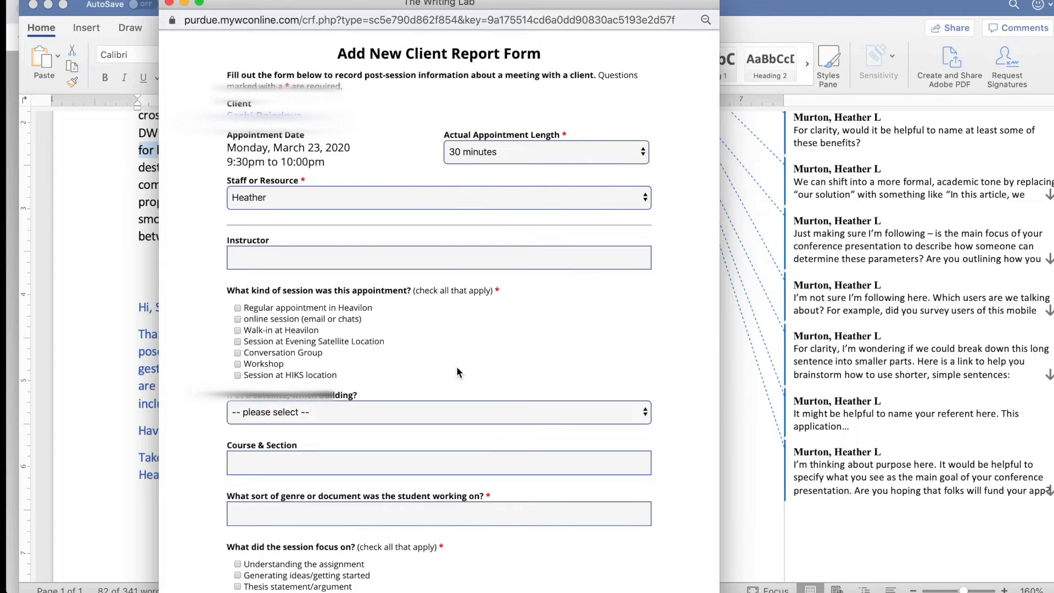
pyautogui.scroll(-1, 456, 366)
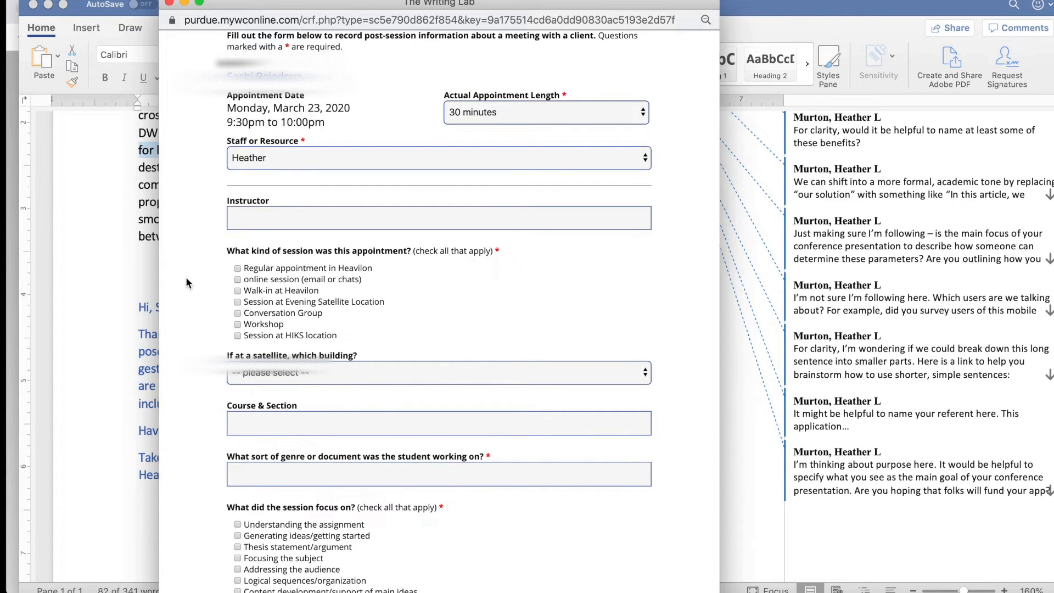
pyautogui.scroll(-1, 186, 283)
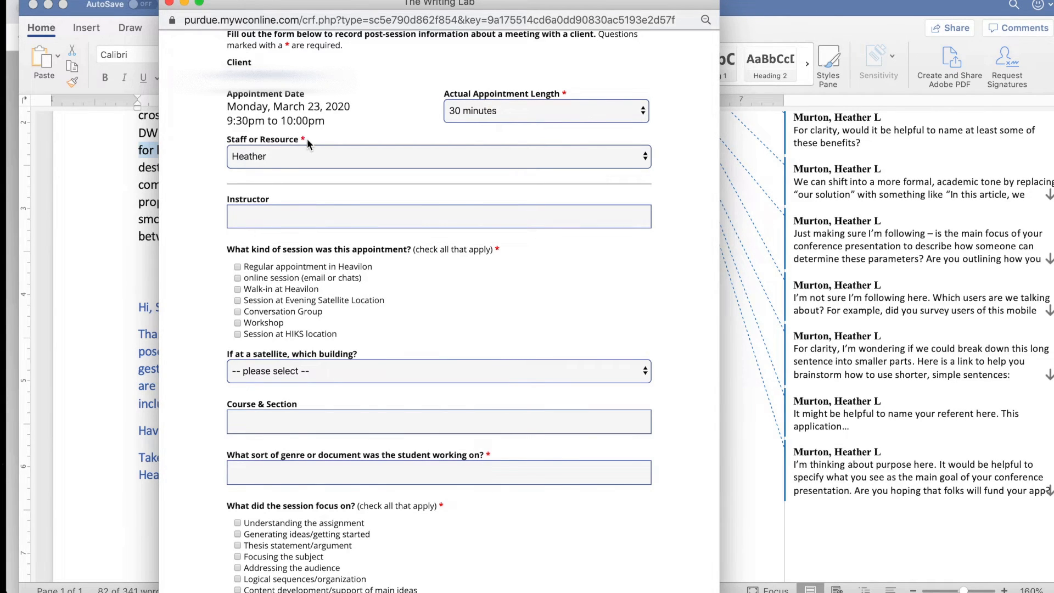
pyautogui.scroll(-3, 309, 279)
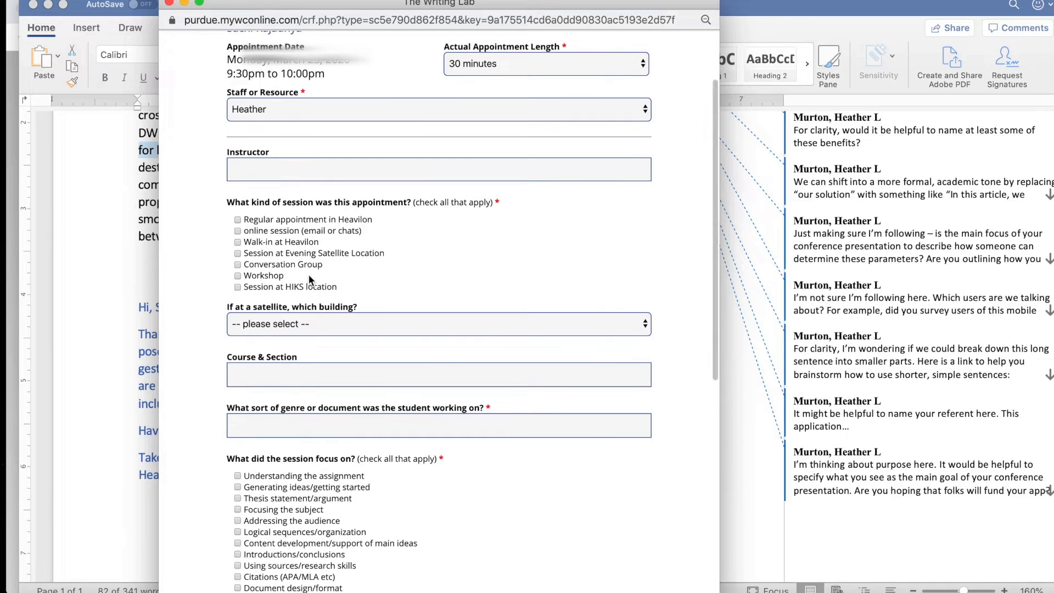
pyautogui.click(237, 231)
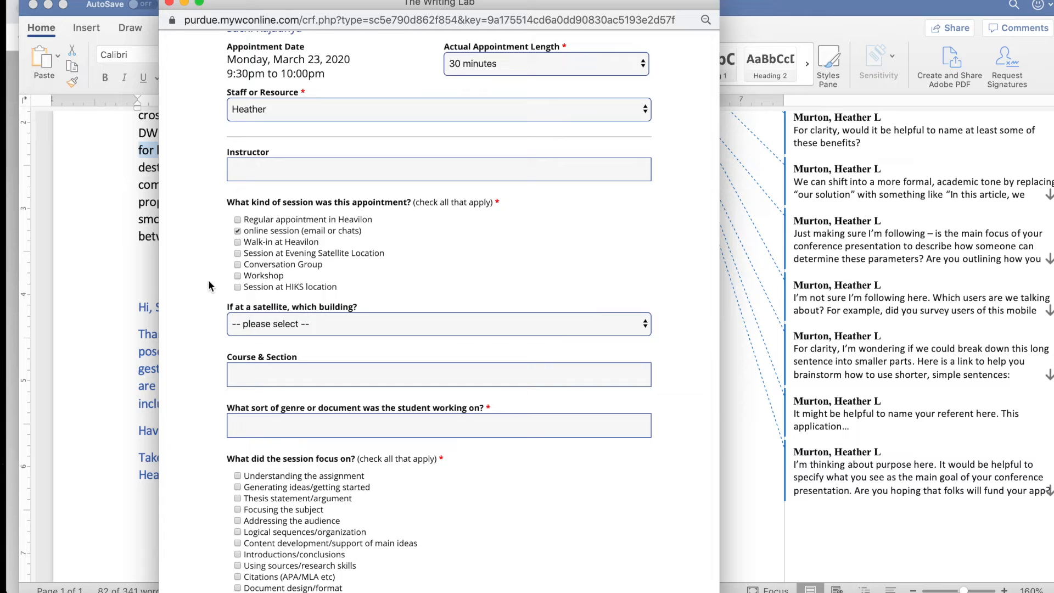
# - Enter "Conference Abstract" as the genre or document the student was working on
pyautogui.scroll(-5, 208, 280)
pyautogui.click(235, 303)
pyautogui.write('Conf')
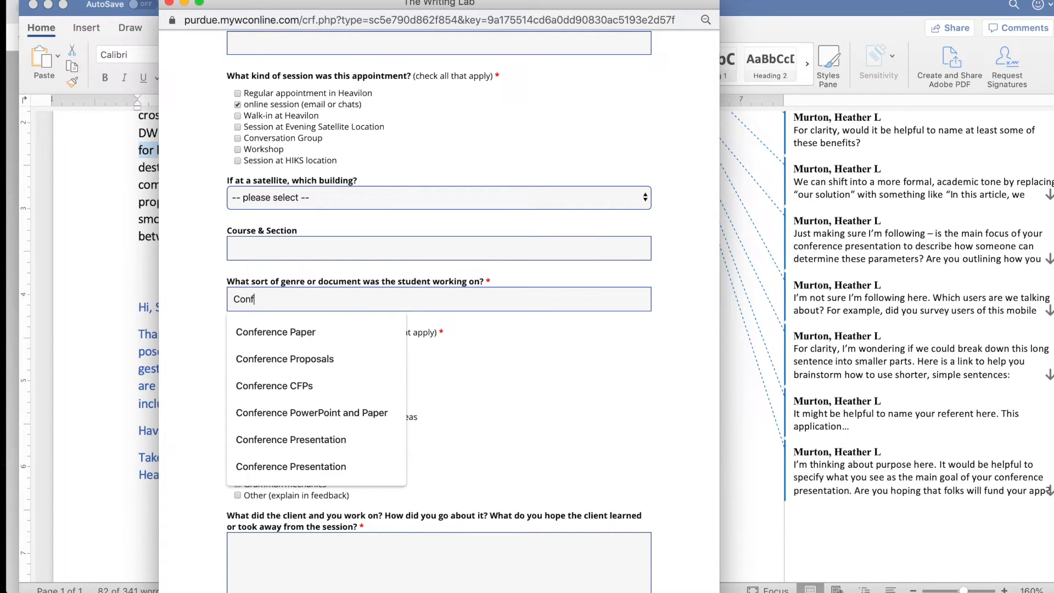
pyautogui.write('erence Abstract')
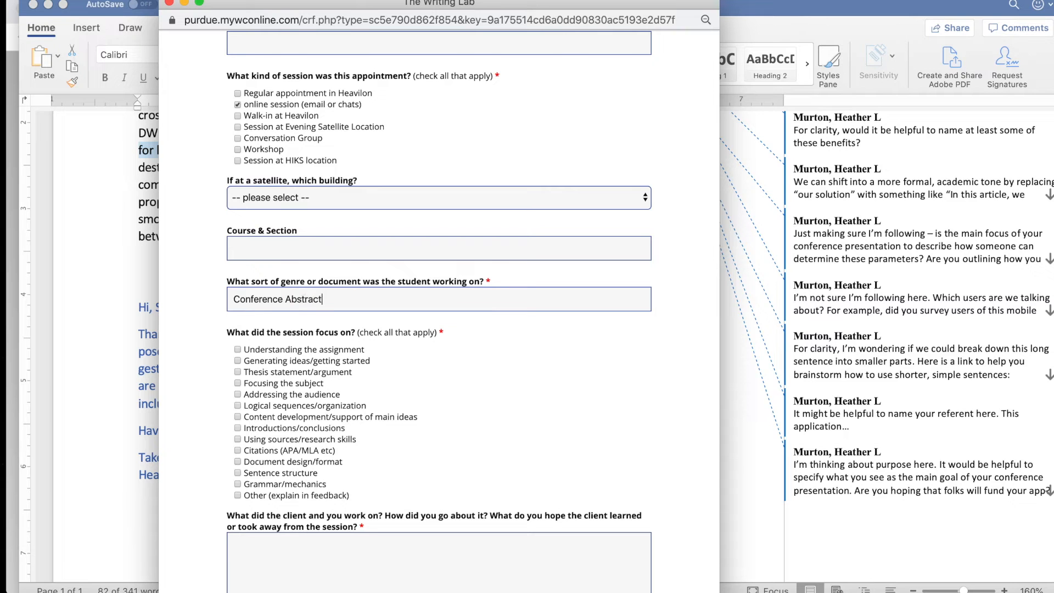
# - Mark the session focus as Focusing the subject, Addressing the audience, and Content development/support of main ideas
pyautogui.scroll(-3, 439, 280)
pyautogui.scroll(-3, 439, 280)
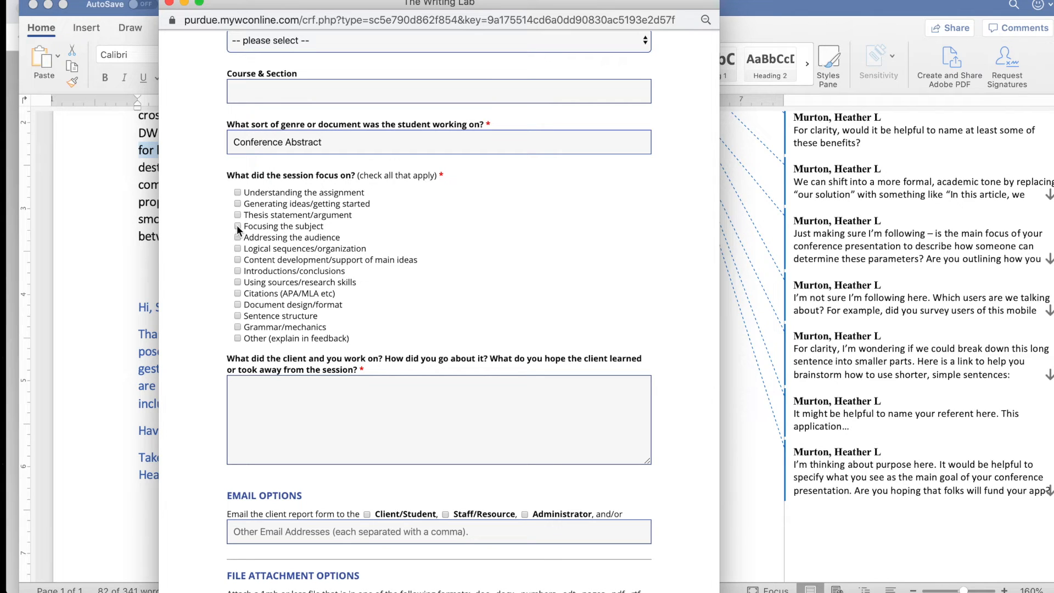
pyautogui.click(238, 260)
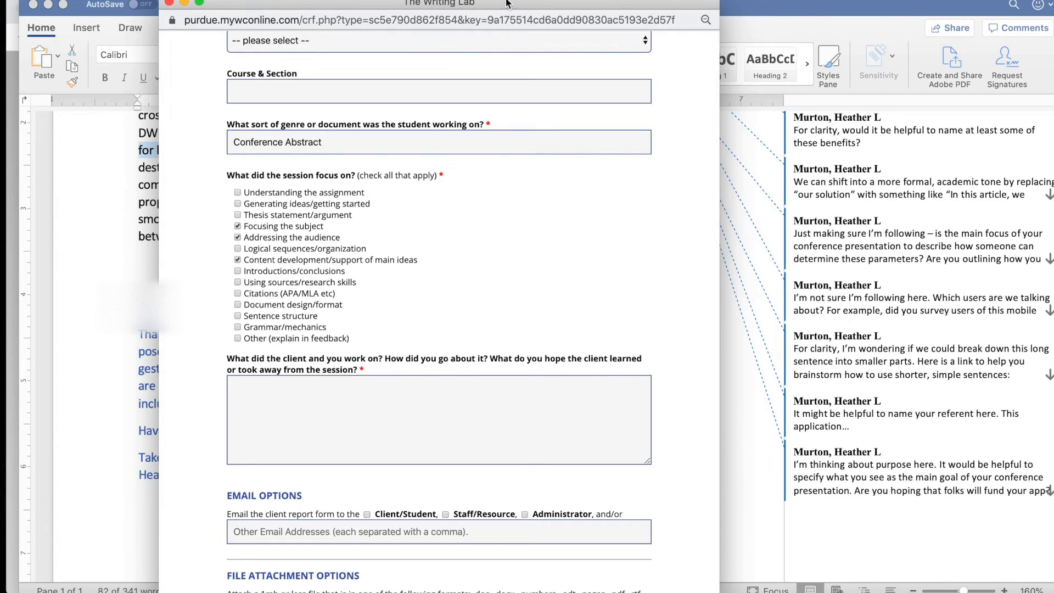
# - Move the report form beside the Word document and paste the copied end note as the description of the session's work
pyautogui.moveTo(510, 5); pyautogui.dragTo(802, 6)
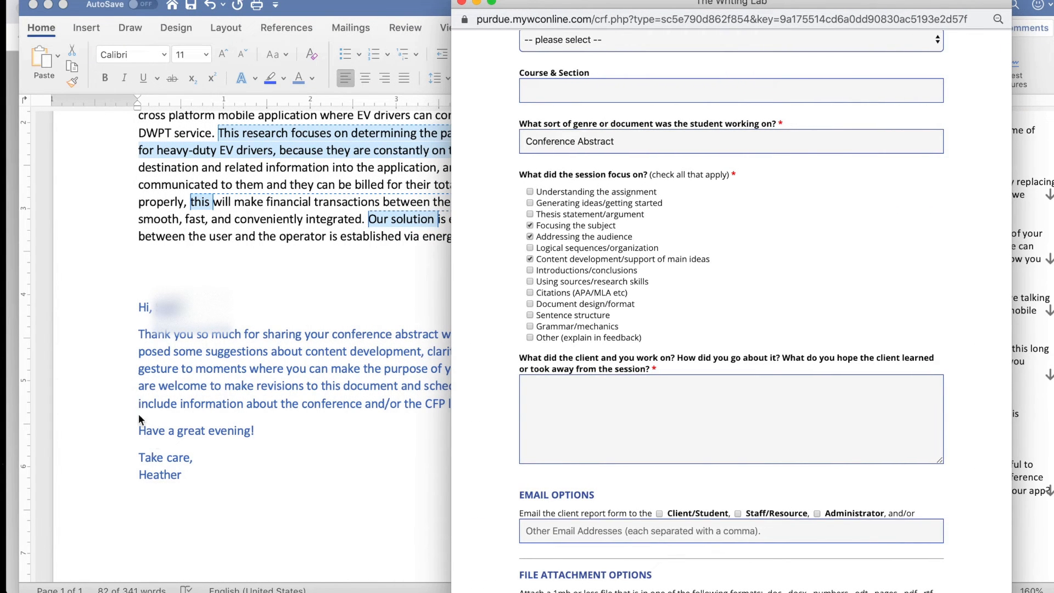
pyautogui.click(591, 432)
pyautogui.press('super+v')
pyautogui.scroll(2, 592, 432)
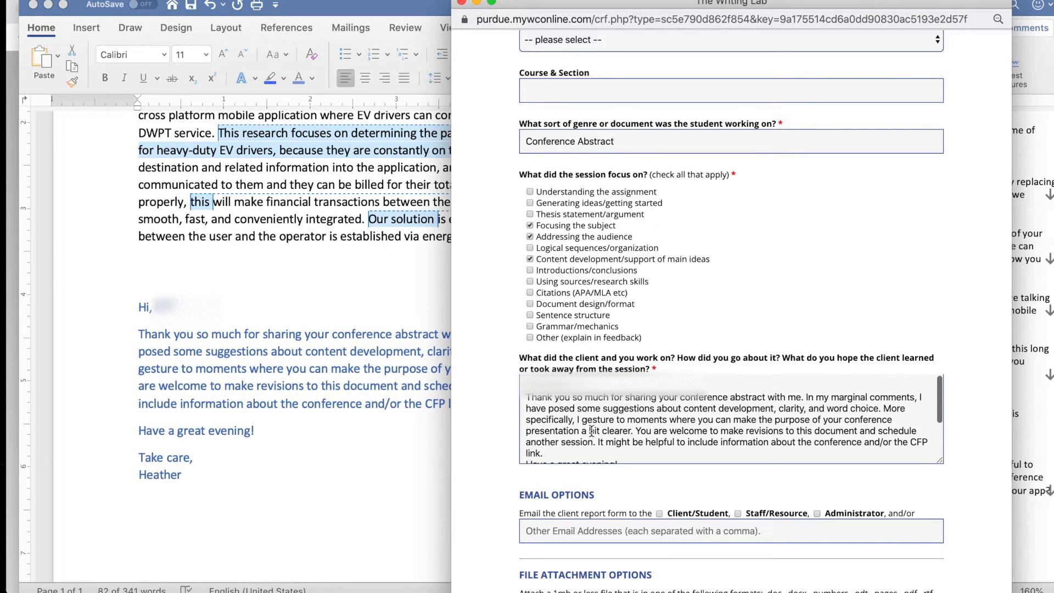
# - Separate the pasted note's paragraphs with blank lines, including before and after "Have a great evening!", and check the whole note
pyautogui.scroll(-3, 550, 405)
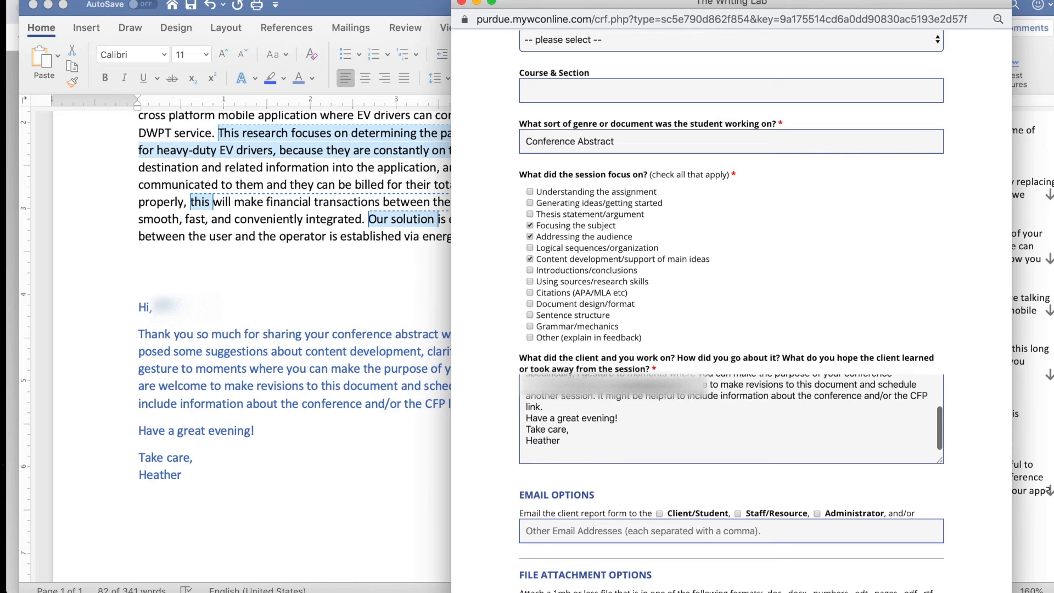
pyautogui.click(548, 406)
pyautogui.press('Return')
pyautogui.click(618, 413)
pyautogui.press('Return')
pyautogui.scroll(5, 732, 420)
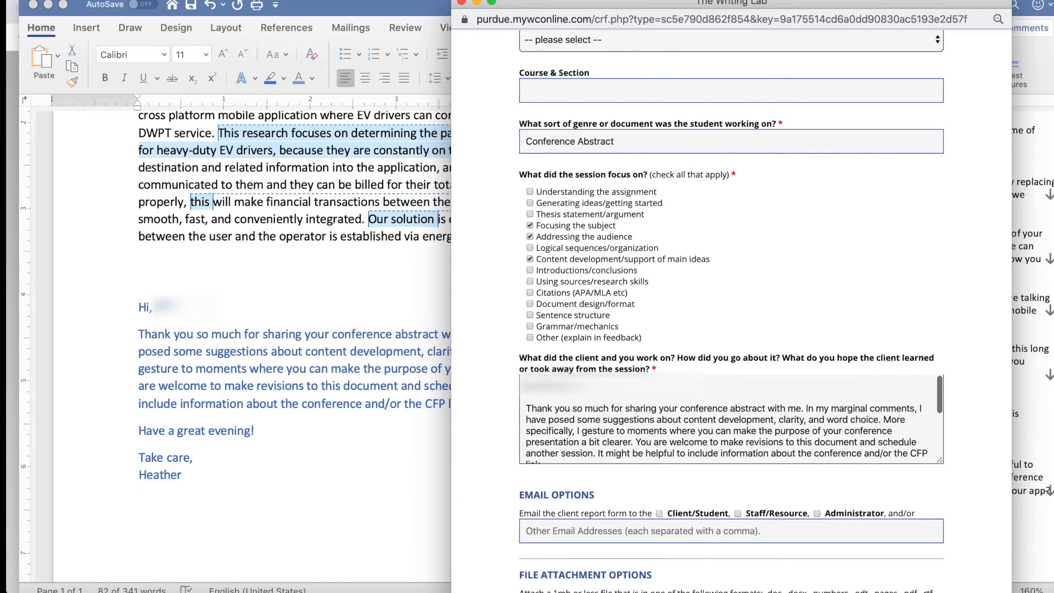
pyautogui.scroll(1, 732, 351)
pyautogui.scroll(-2, 732, 352)
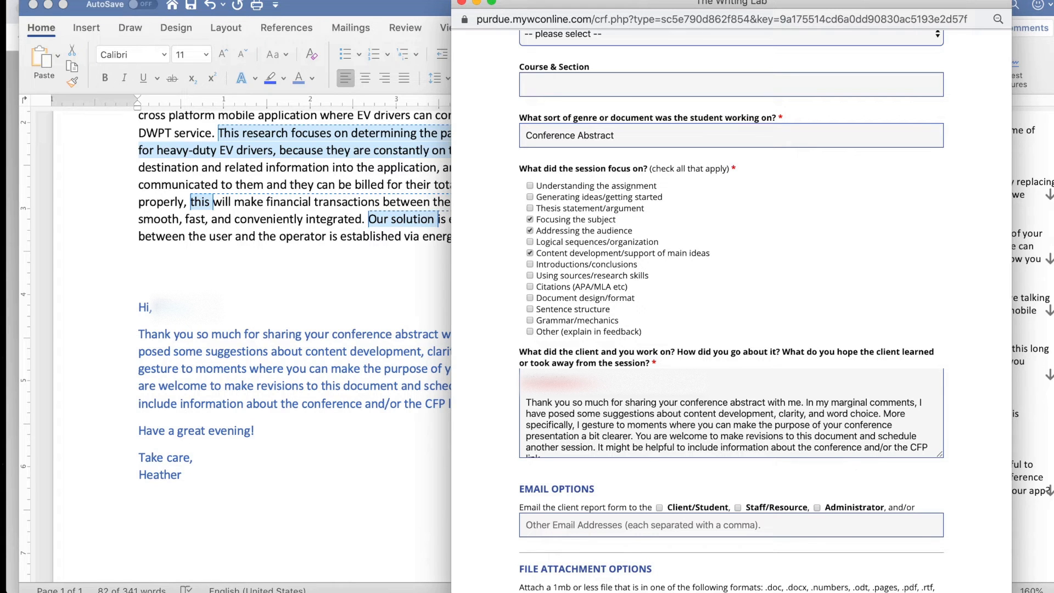
pyautogui.scroll(2, 595, 434)
pyautogui.scroll(-5, 595, 434)
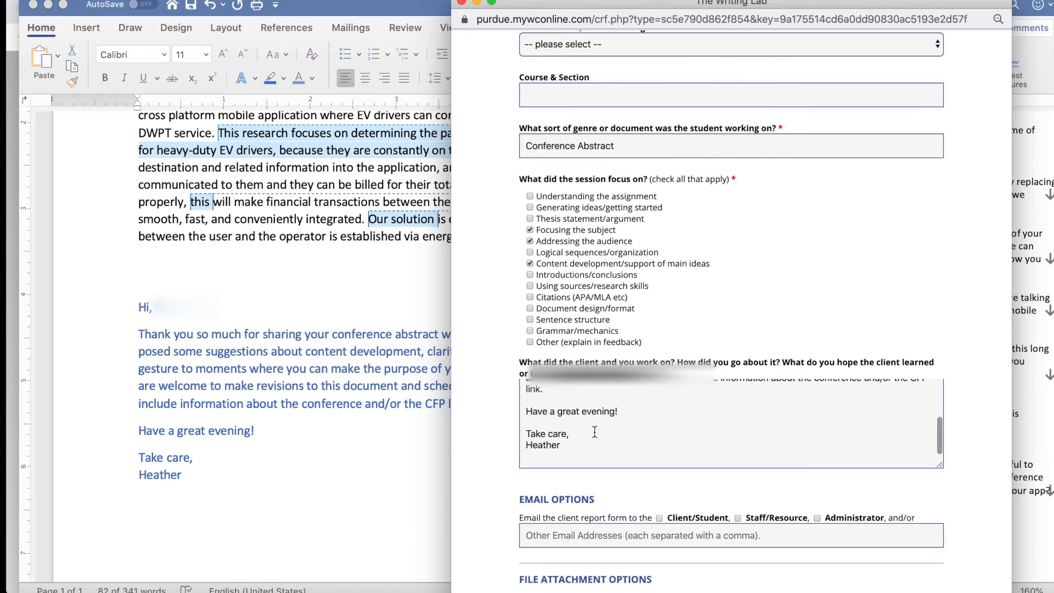
# - Attach the file Abstract (1).docx from Downloads to the client report form
pyautogui.scroll(-5, 487, 511)
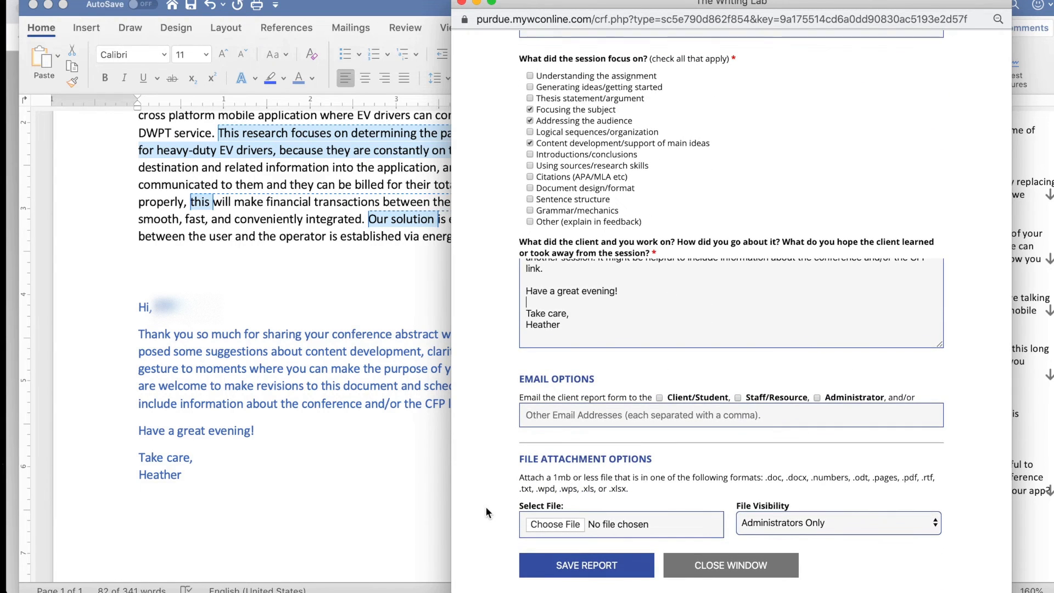
pyautogui.click(542, 526)
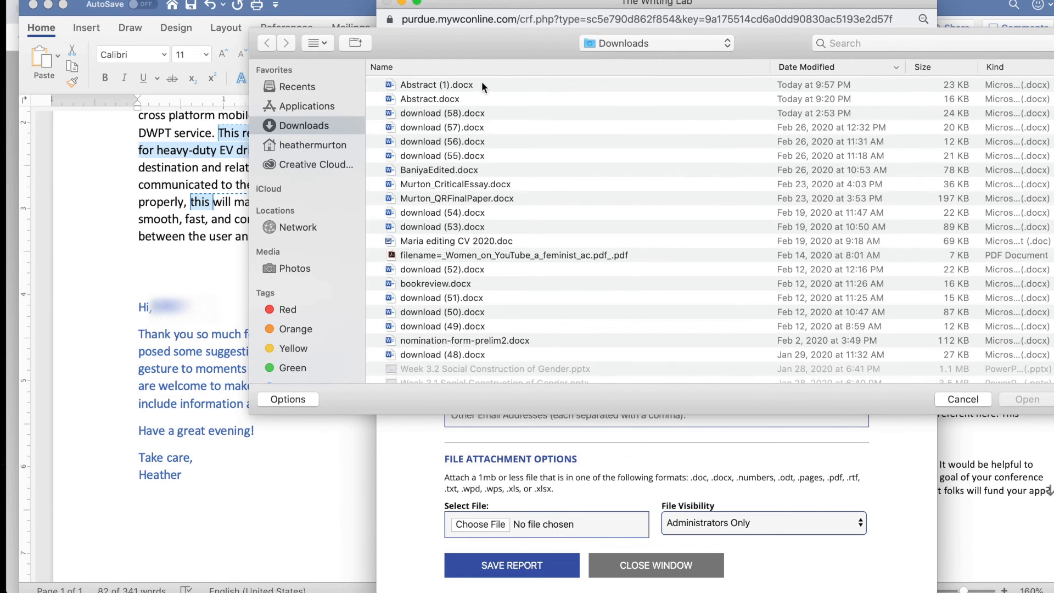
pyautogui.click(482, 83)
pyautogui.click(1020, 400)
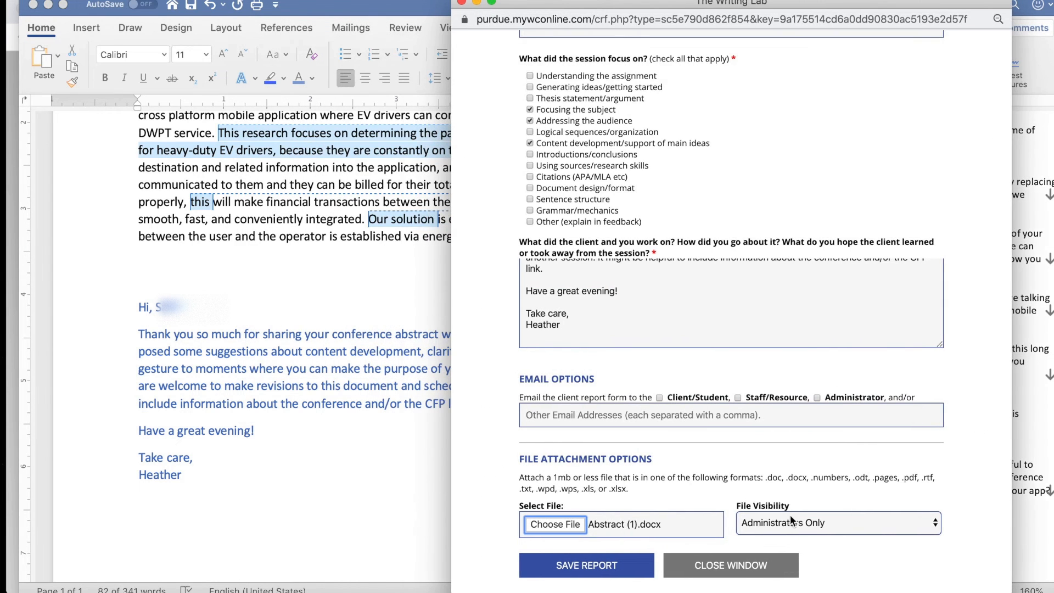
# - Set the attachment's file visibility to Clients & Administrators (via Appointment Form & Emailed to Client)
pyautogui.click(792, 525)
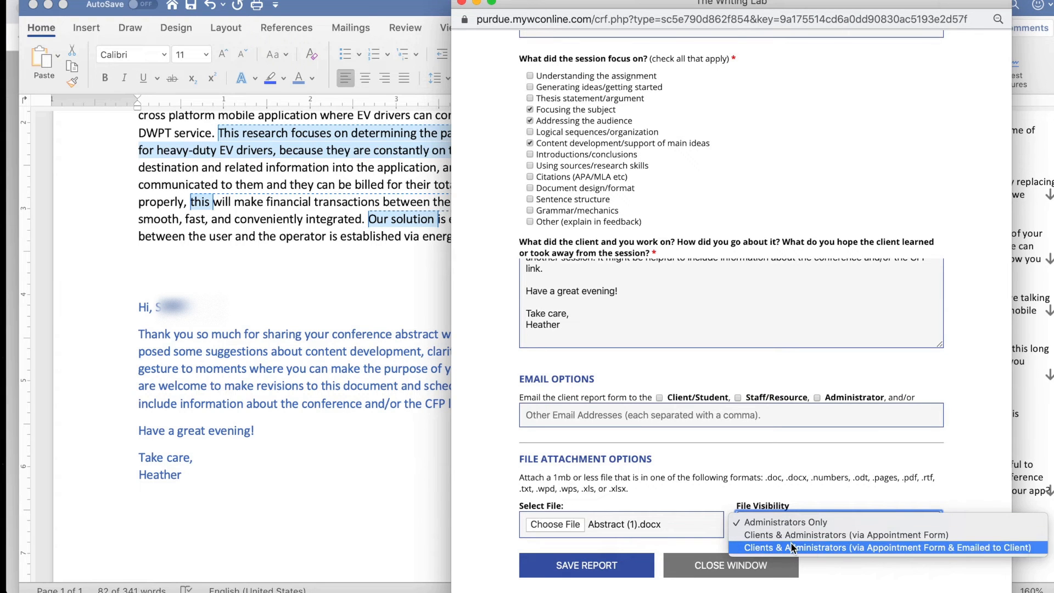
pyautogui.click(800, 547)
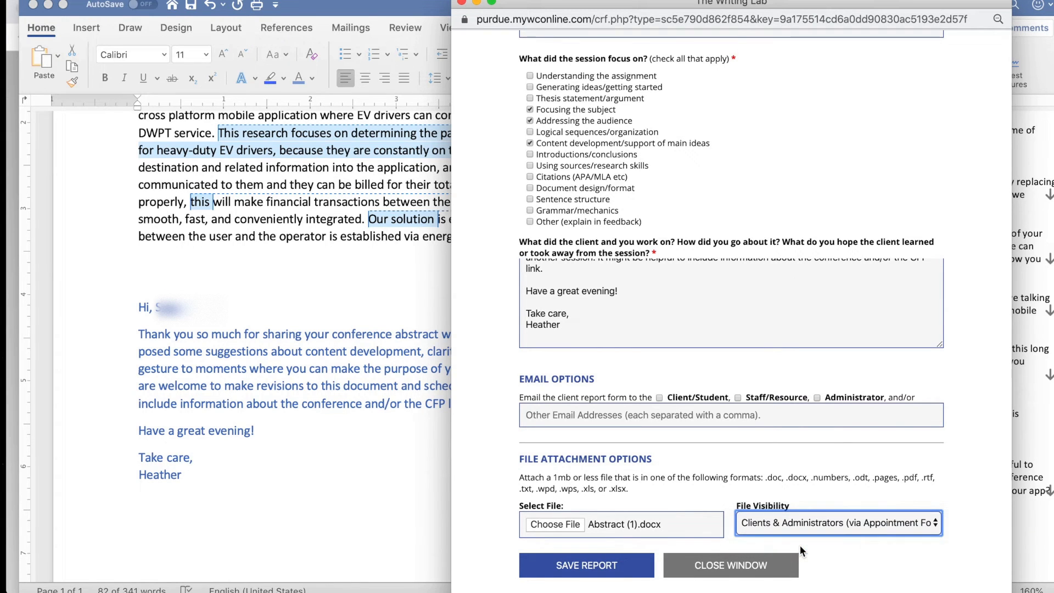
pyautogui.click(816, 531)
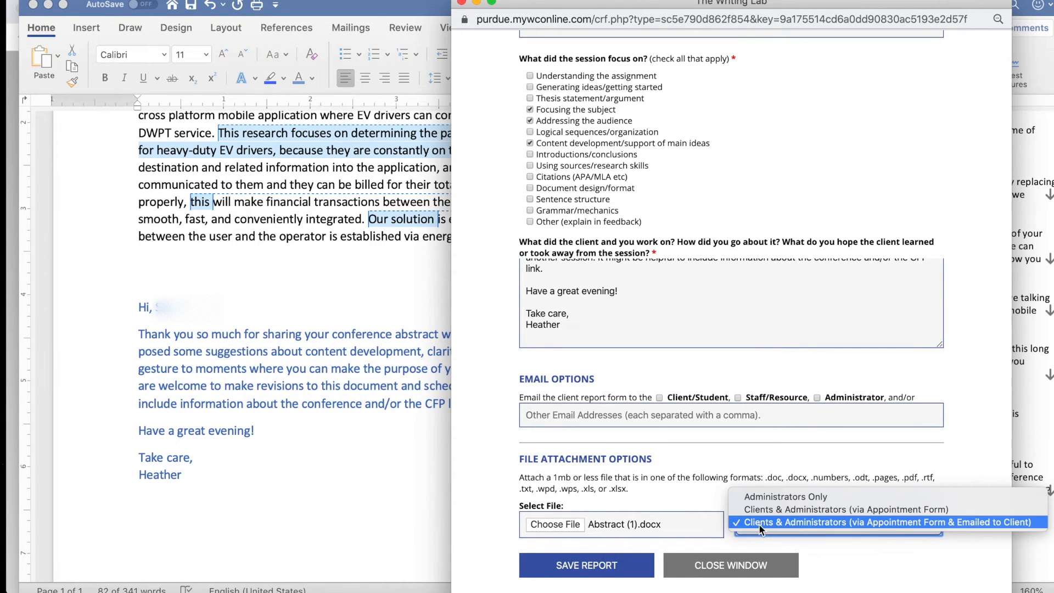
pyautogui.click(805, 523)
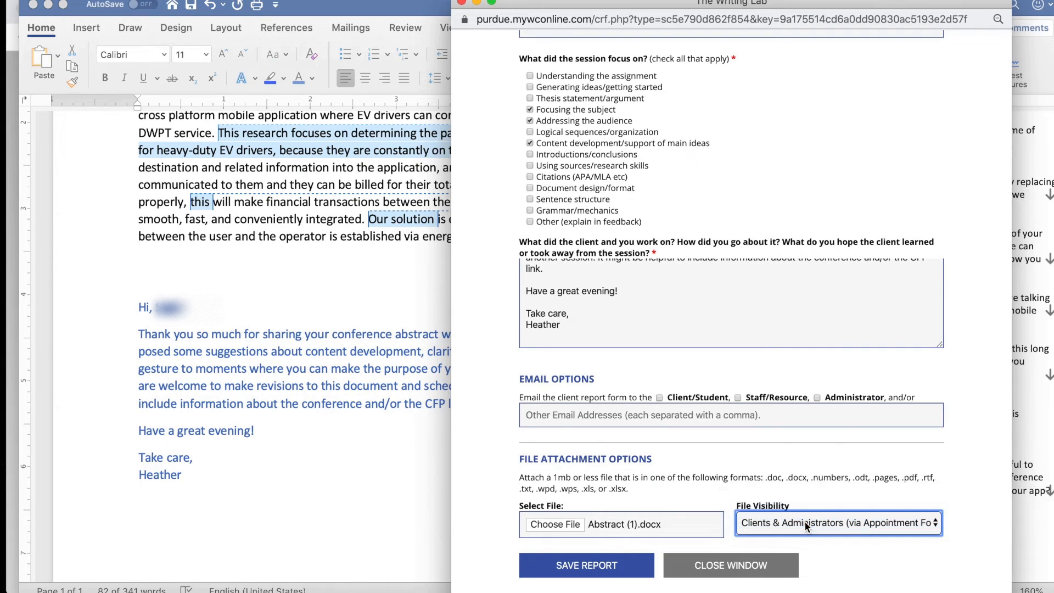
# - Choose Client/Student as the report's email recipient, save the report, and review the saved form
pyautogui.click(659, 397)
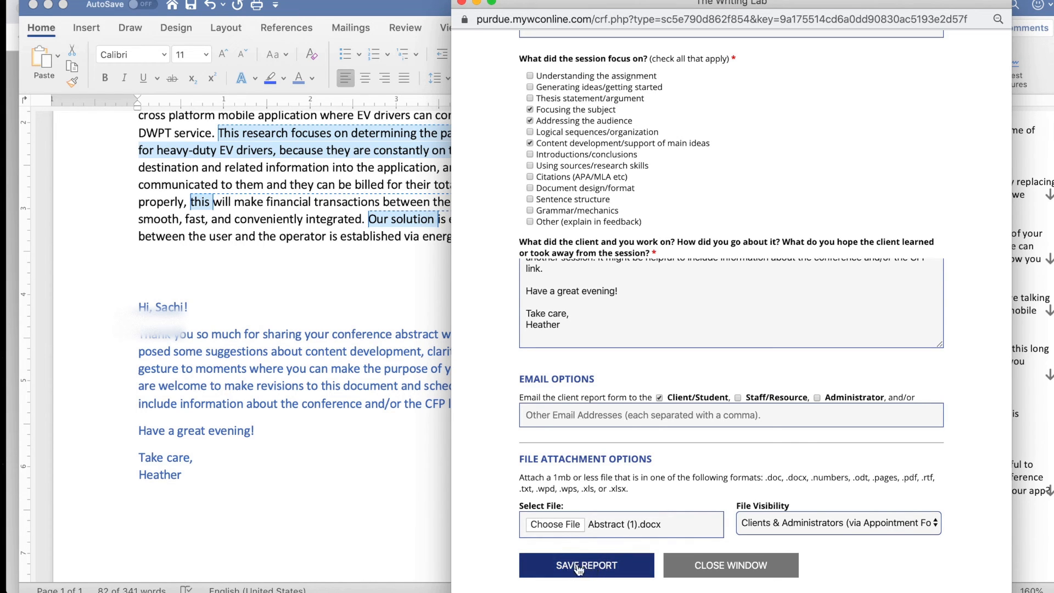
pyautogui.click(598, 568)
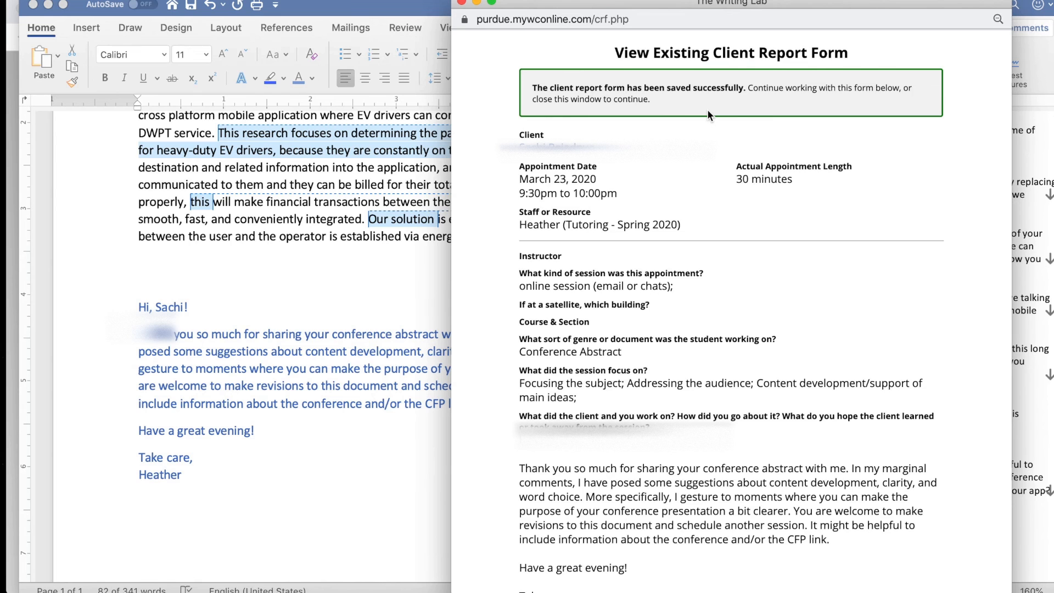
pyautogui.scroll(-10, 708, 114)
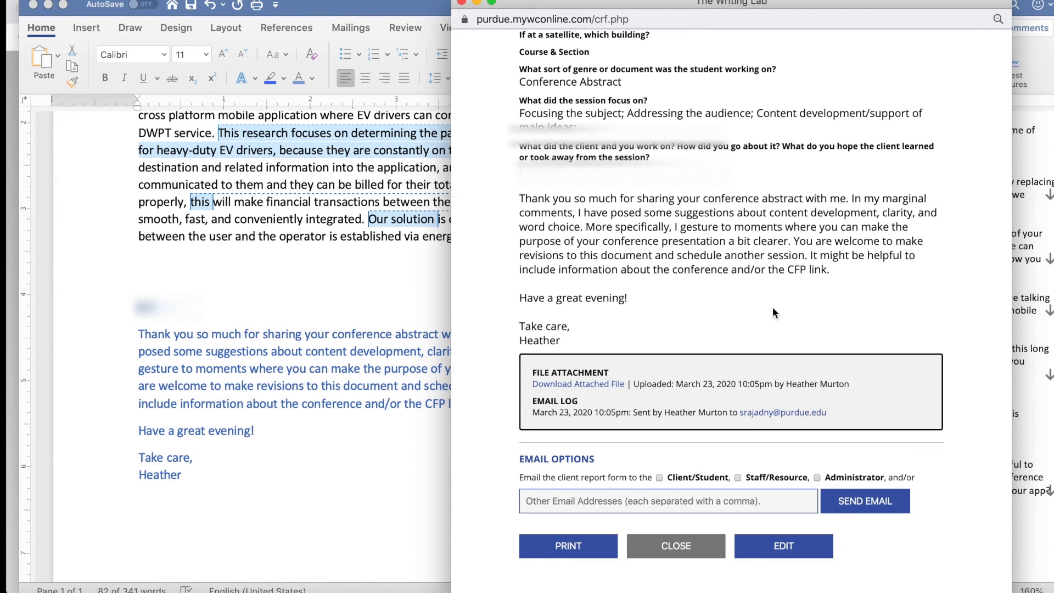
pyautogui.scroll(5, 800, 362)
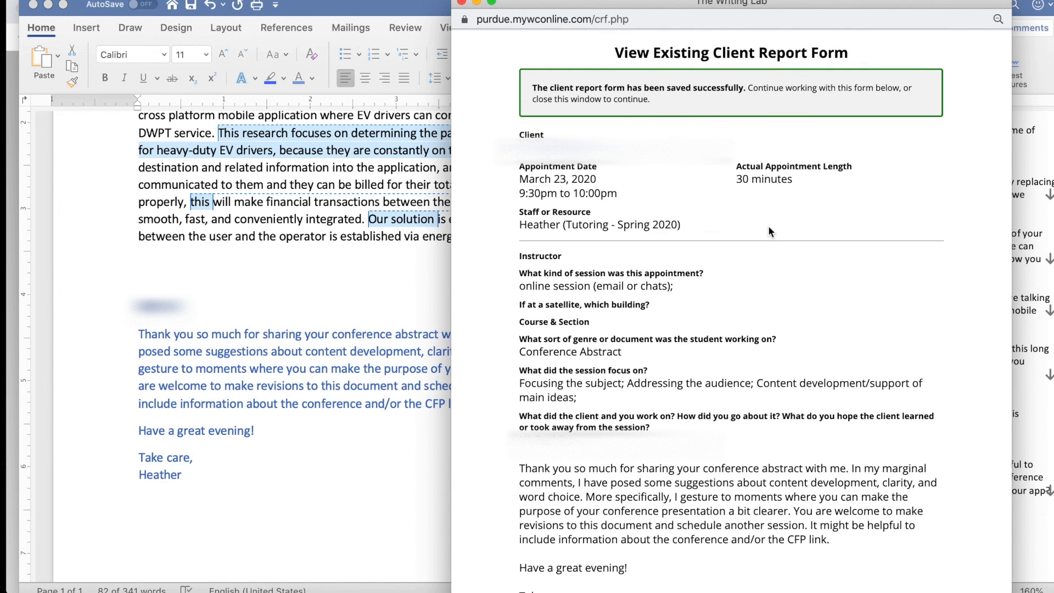